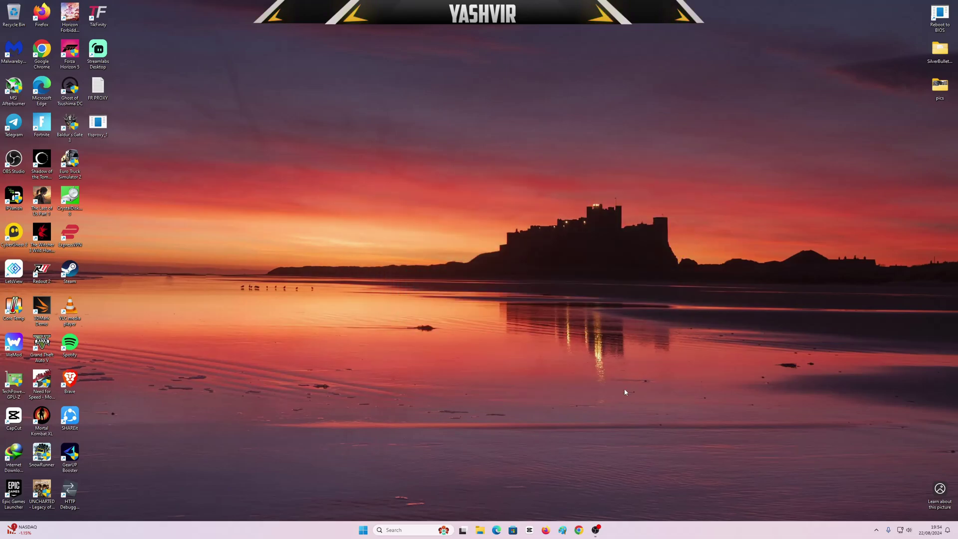
# Step: Search for burp in Chrome and reach the Burp Suite Community Edition download for Windows
pyautogui.click(393, 527)
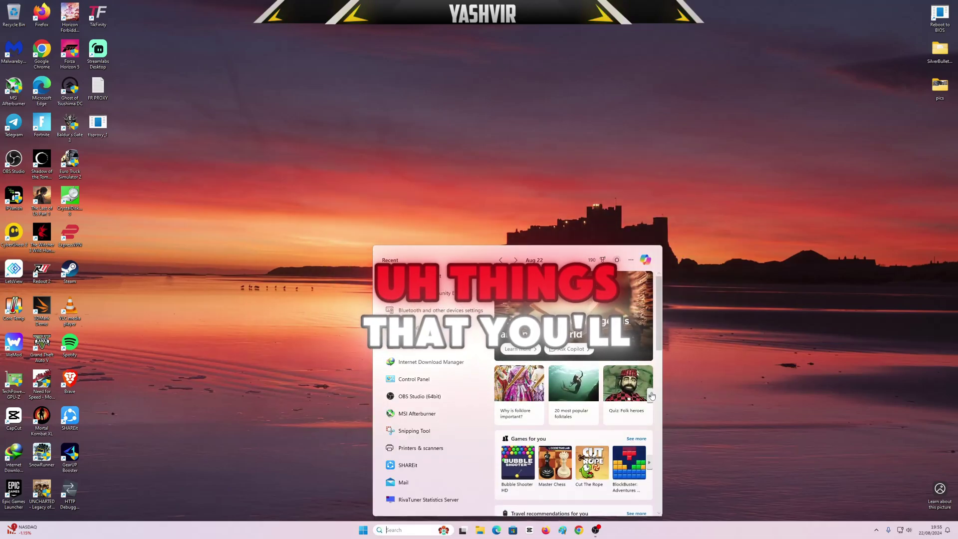
pyautogui.press('Escape')
pyautogui.click(578, 530)
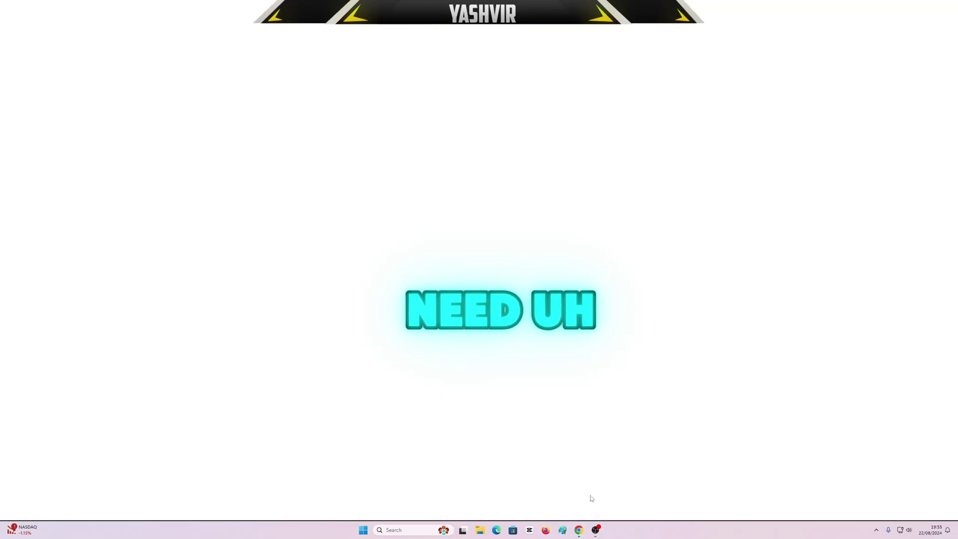
pyautogui.click(429, 167)
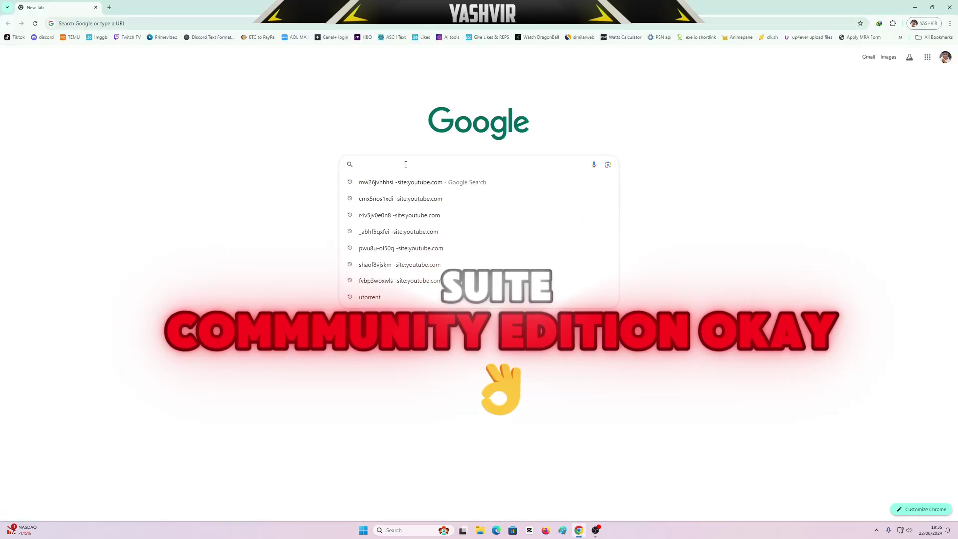
pyautogui.write('burp/communitydownload')
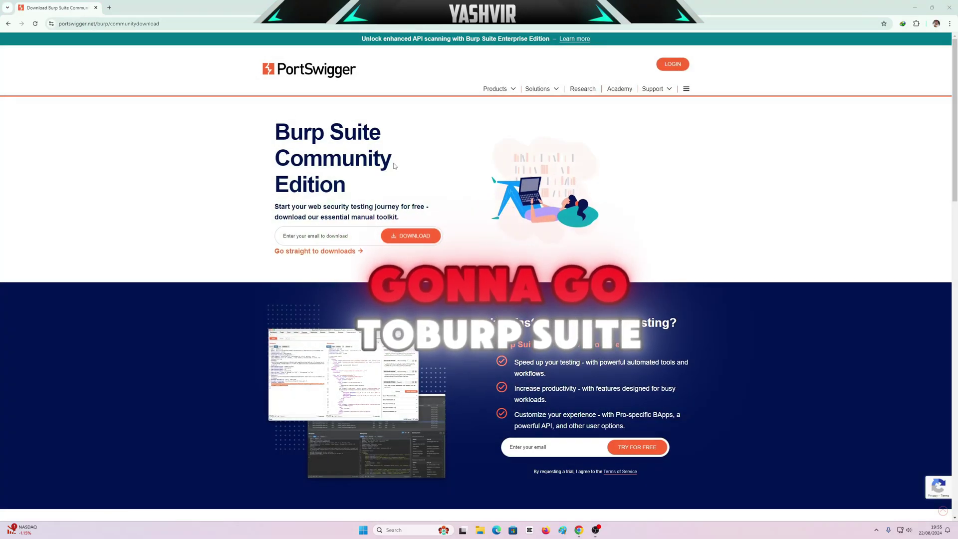
pyautogui.click(330, 255)
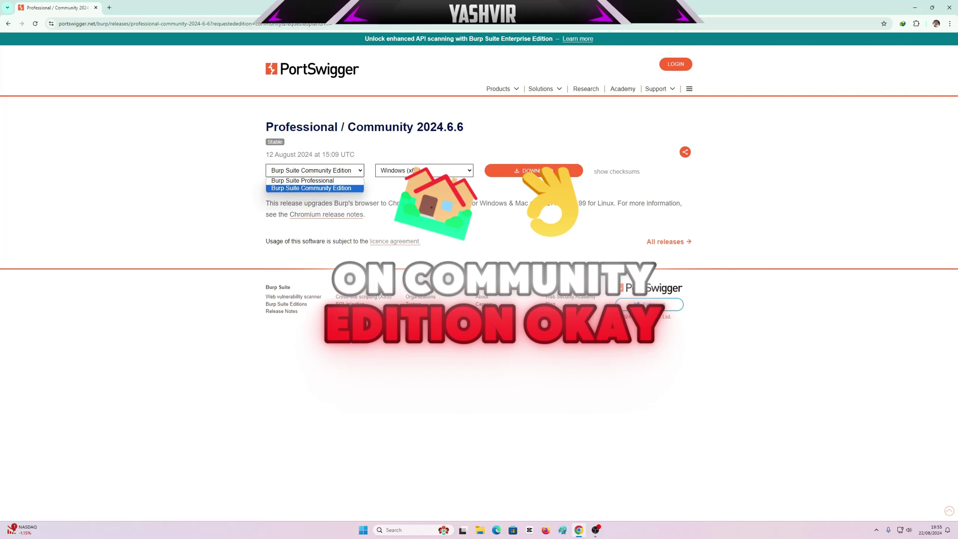
pyautogui.click(334, 188)
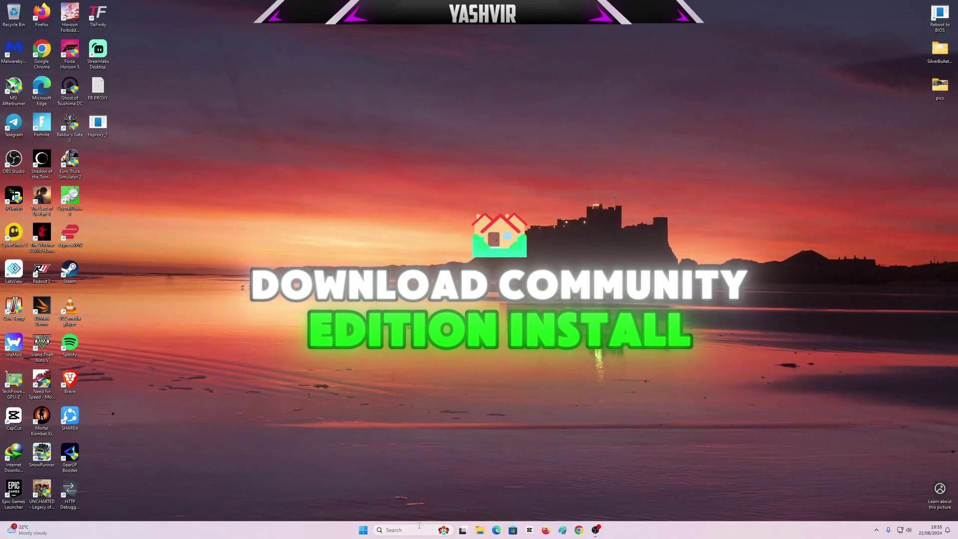
# Step: Launch Burp Suite, run ipconfig for the PC's IPv4 address, and start a temporary Burp project
pyautogui.click(396, 531)
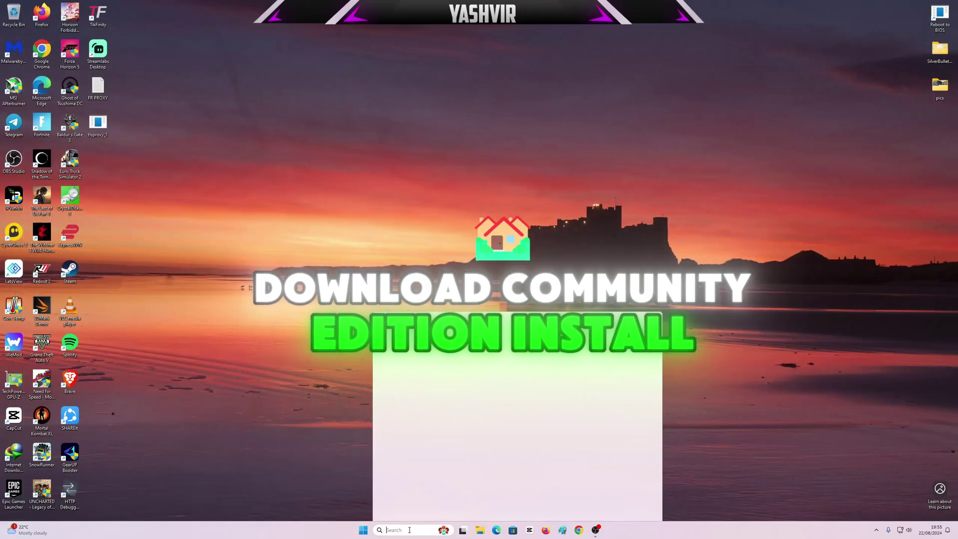
pyautogui.click(438, 297)
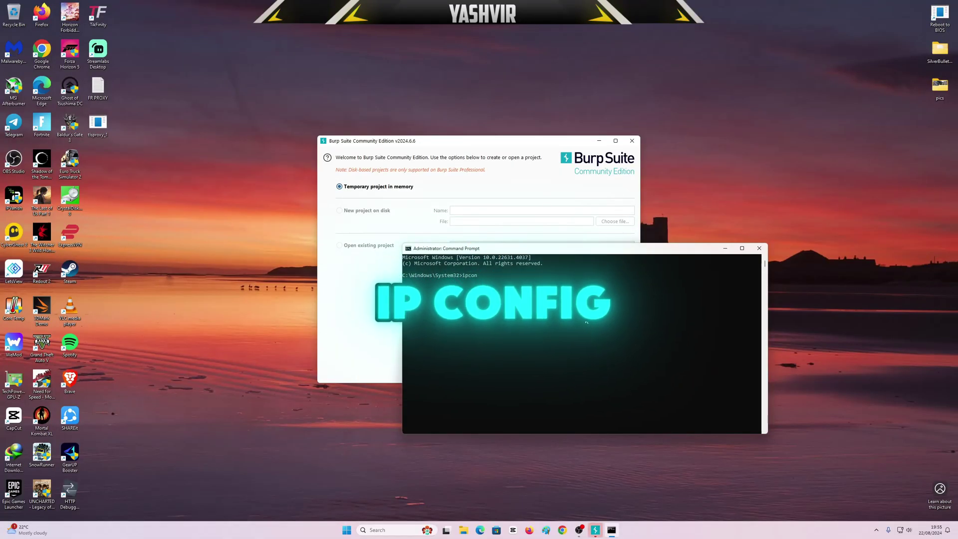
pyautogui.write('fig')
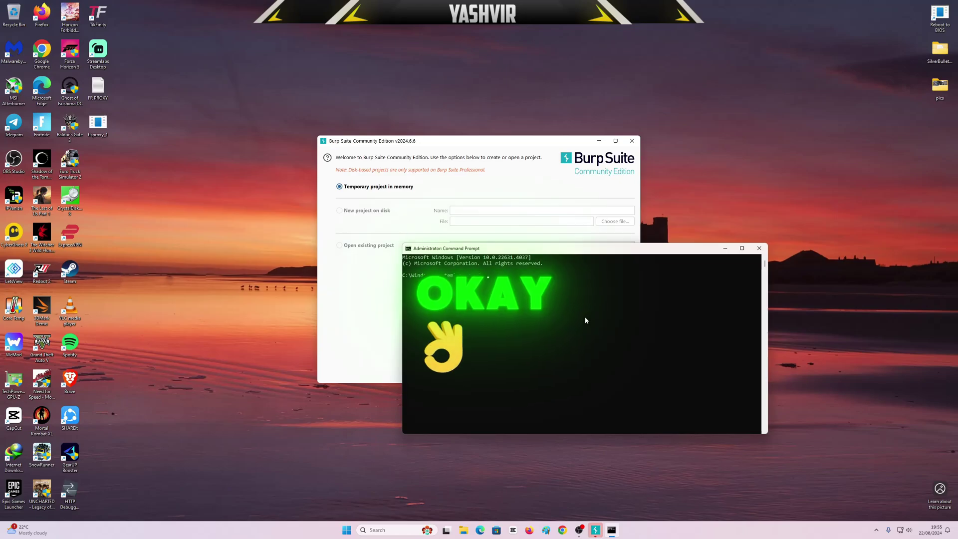
pyautogui.press('Return')
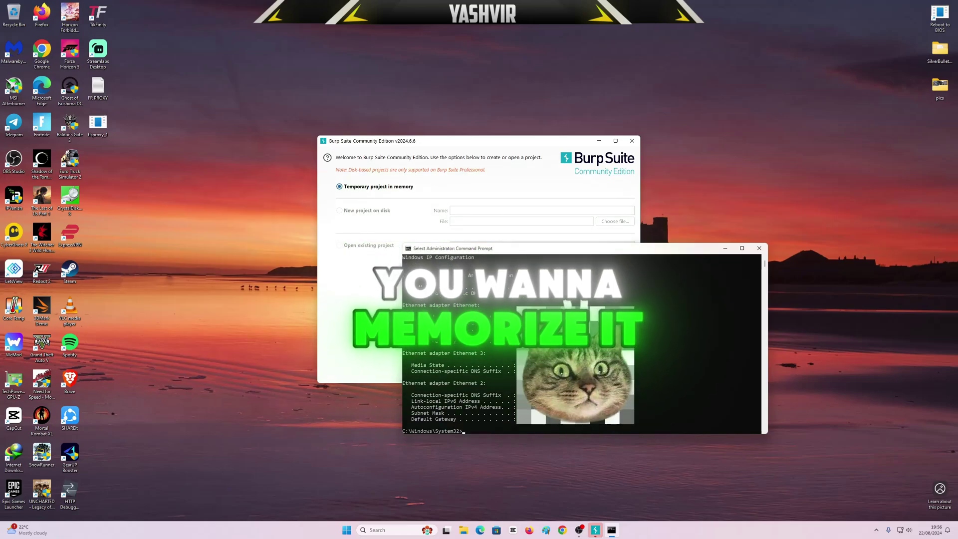
pyautogui.click(621, 374)
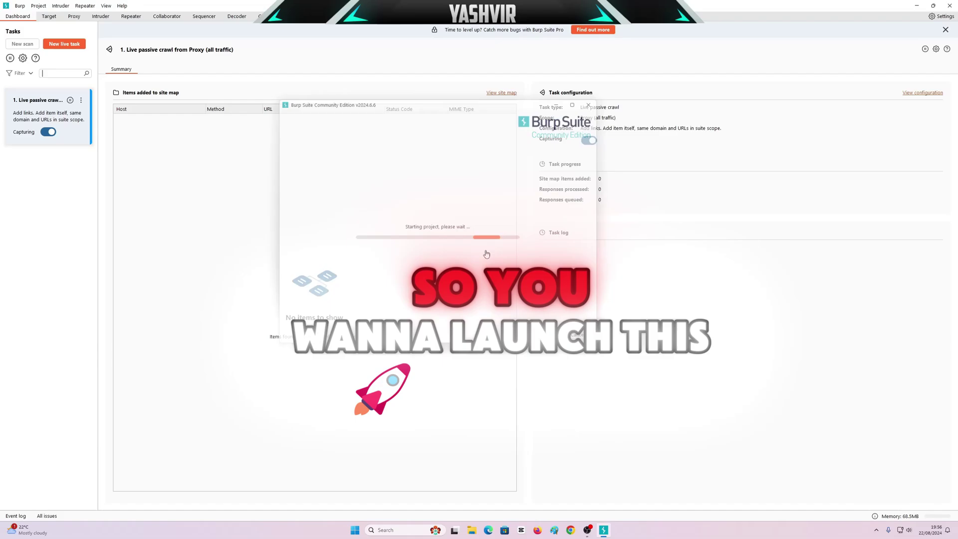
# Step: Turn off the live passive crawl capture and select the default 127.0.0.1:8080 proxy listener
pyautogui.click(48, 132)
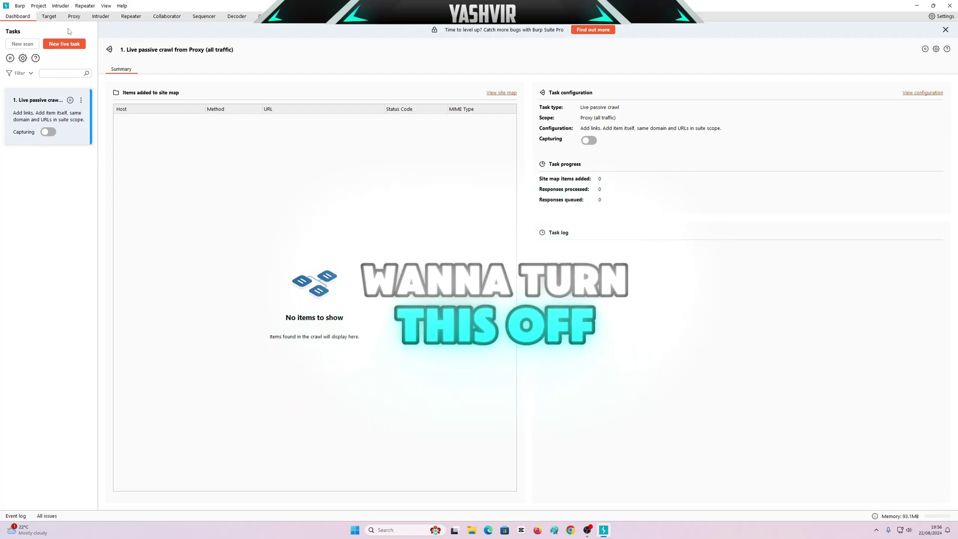
pyautogui.click(74, 16)
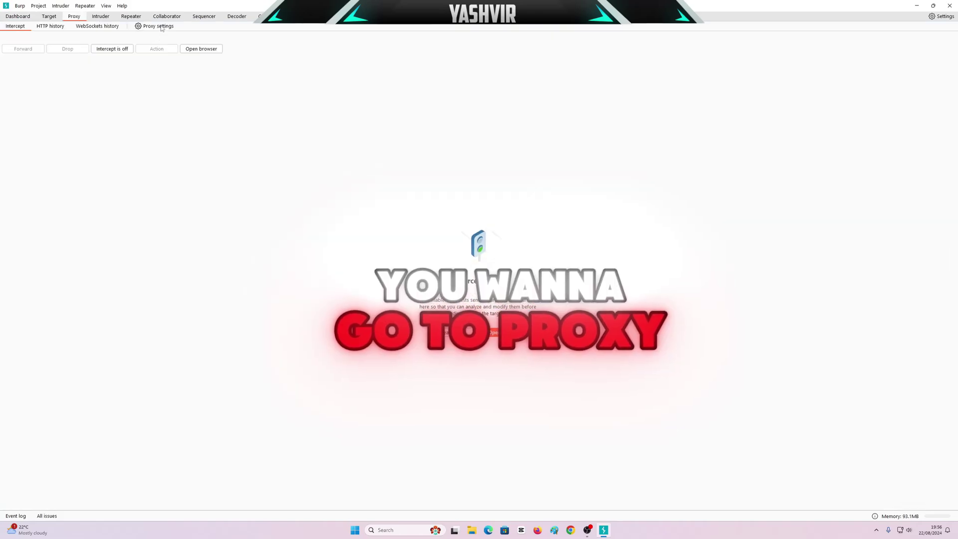
pyautogui.click(157, 27)
pyautogui.click(403, 166)
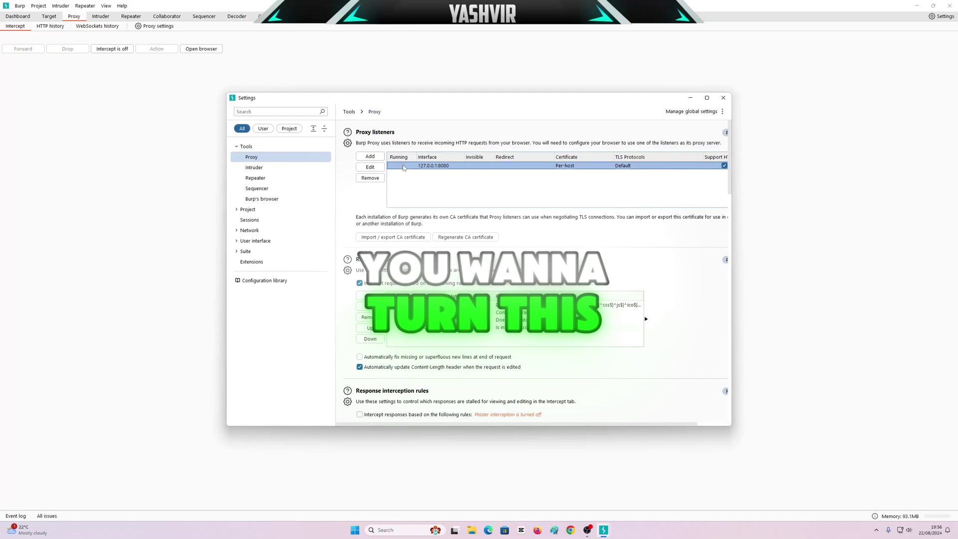
# Step: Stop the 127.0.0.1:8080 listener and add a running listener bound to 192.168.100.94 port 8181
pyautogui.click(404, 165)
pyautogui.click(371, 156)
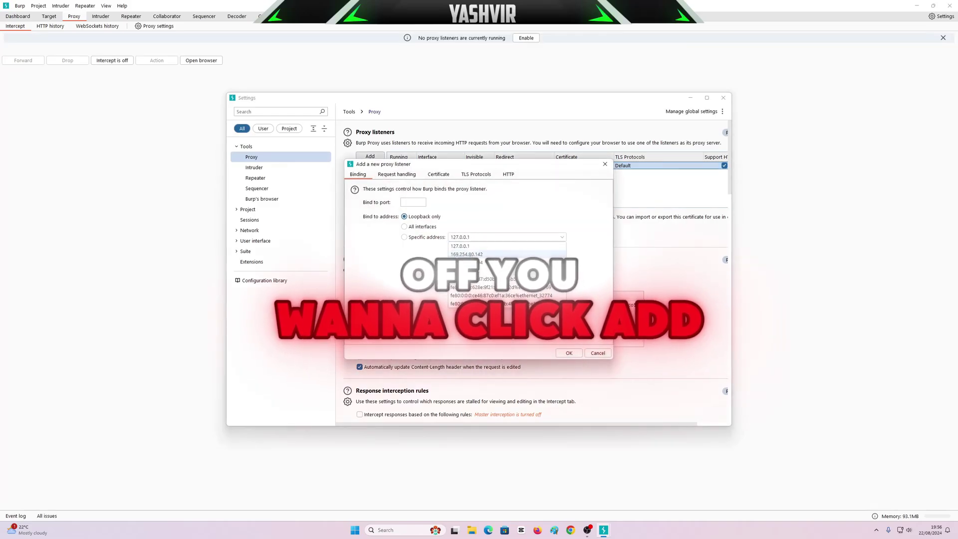
pyautogui.click(467, 238)
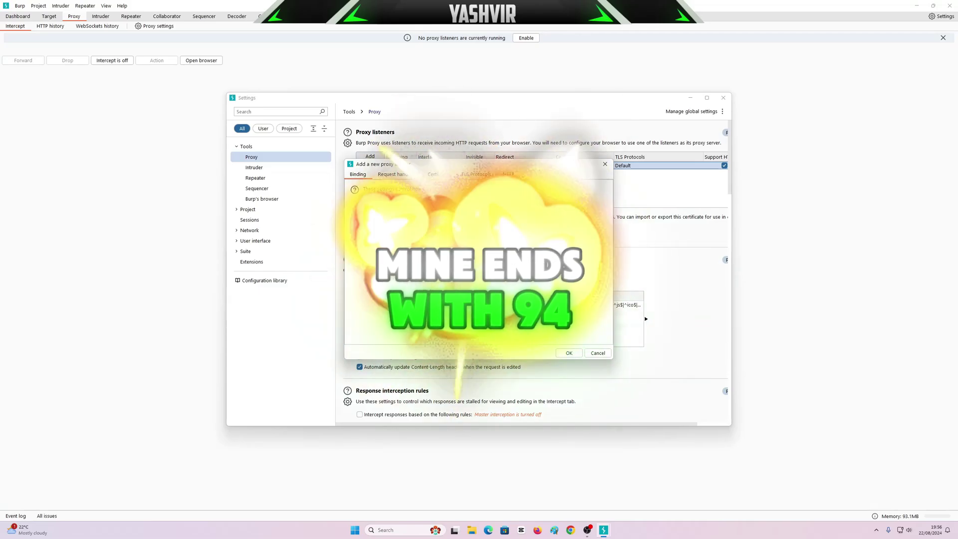
pyautogui.click(413, 202)
pyautogui.write('8080')
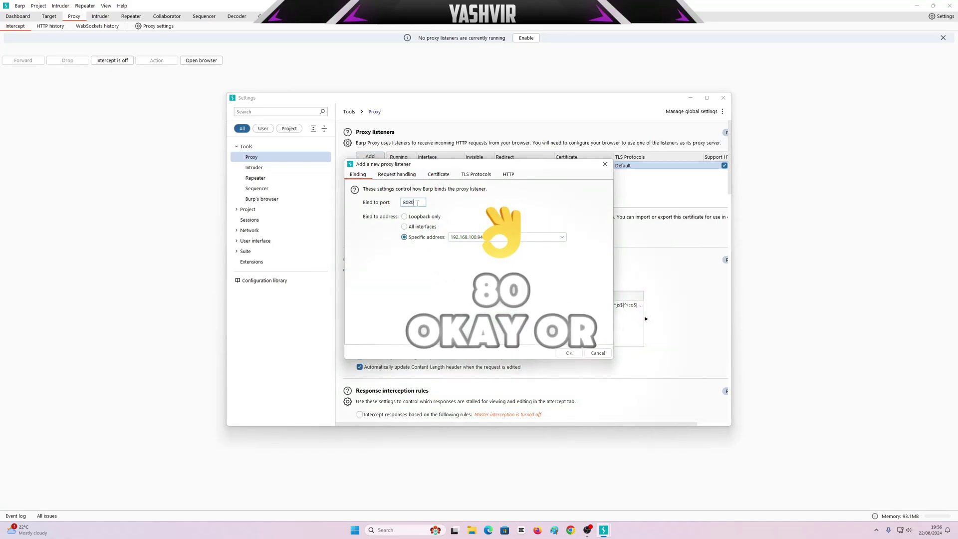
pyautogui.hotkey('ctrl', 'a')
pyautogui.write('81')
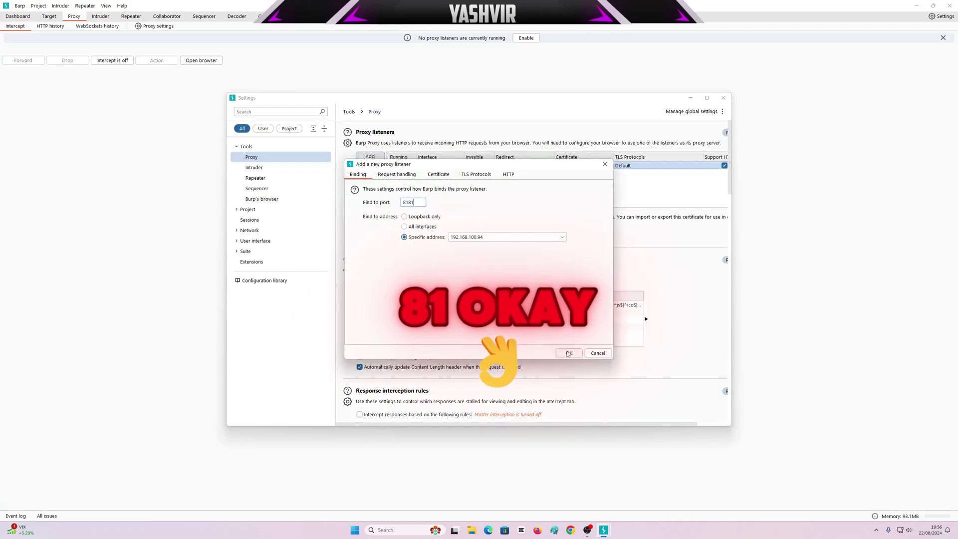
pyautogui.click(568, 353)
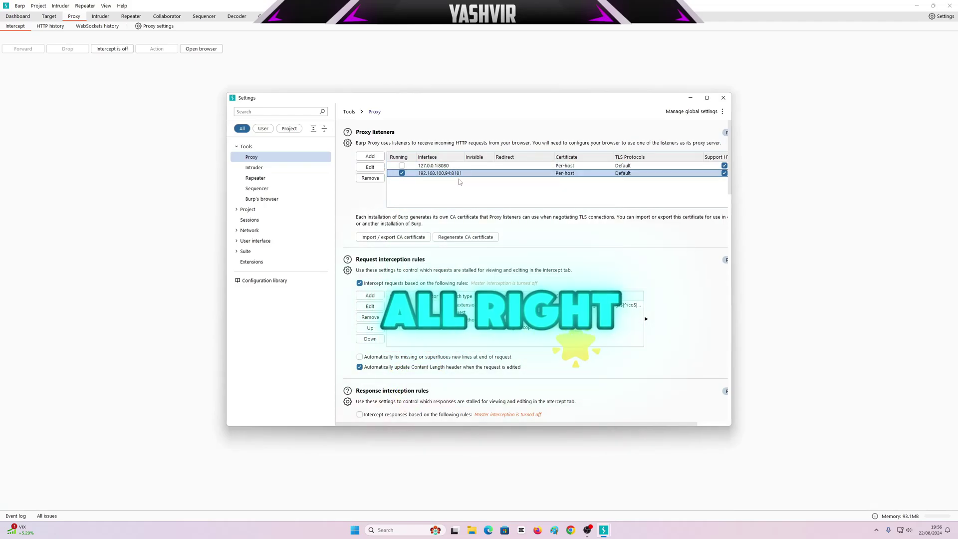
# Step: Close the proxy settings and view the empty HTTP history
pyautogui.click(723, 98)
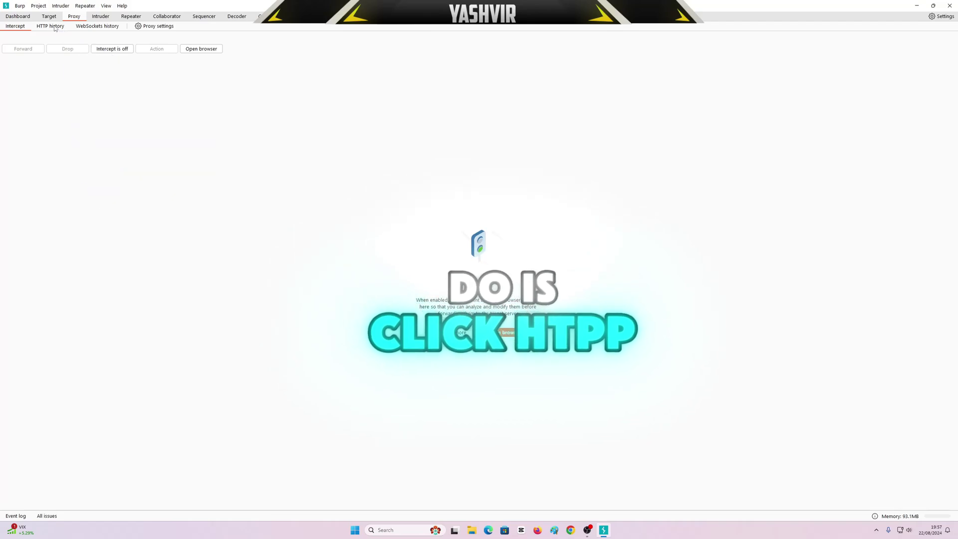
pyautogui.click(53, 27)
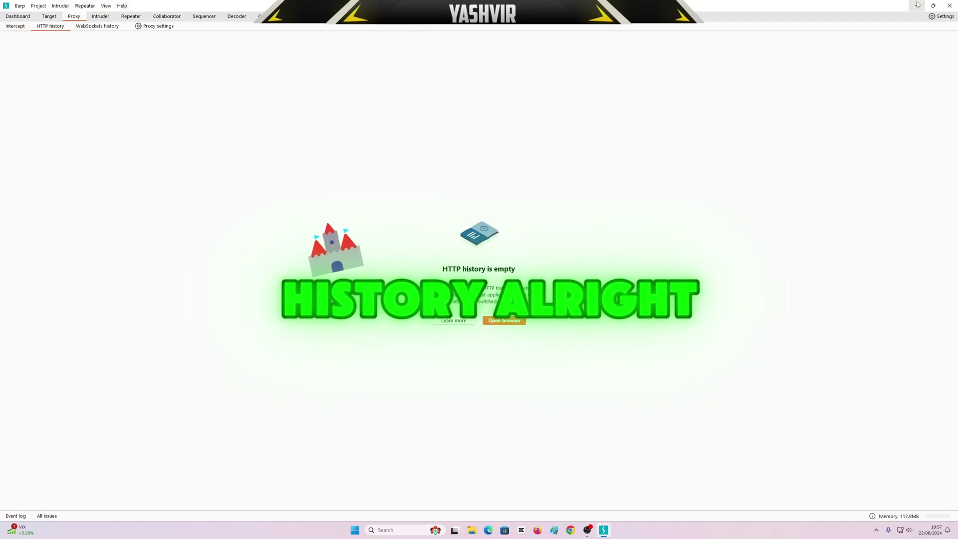